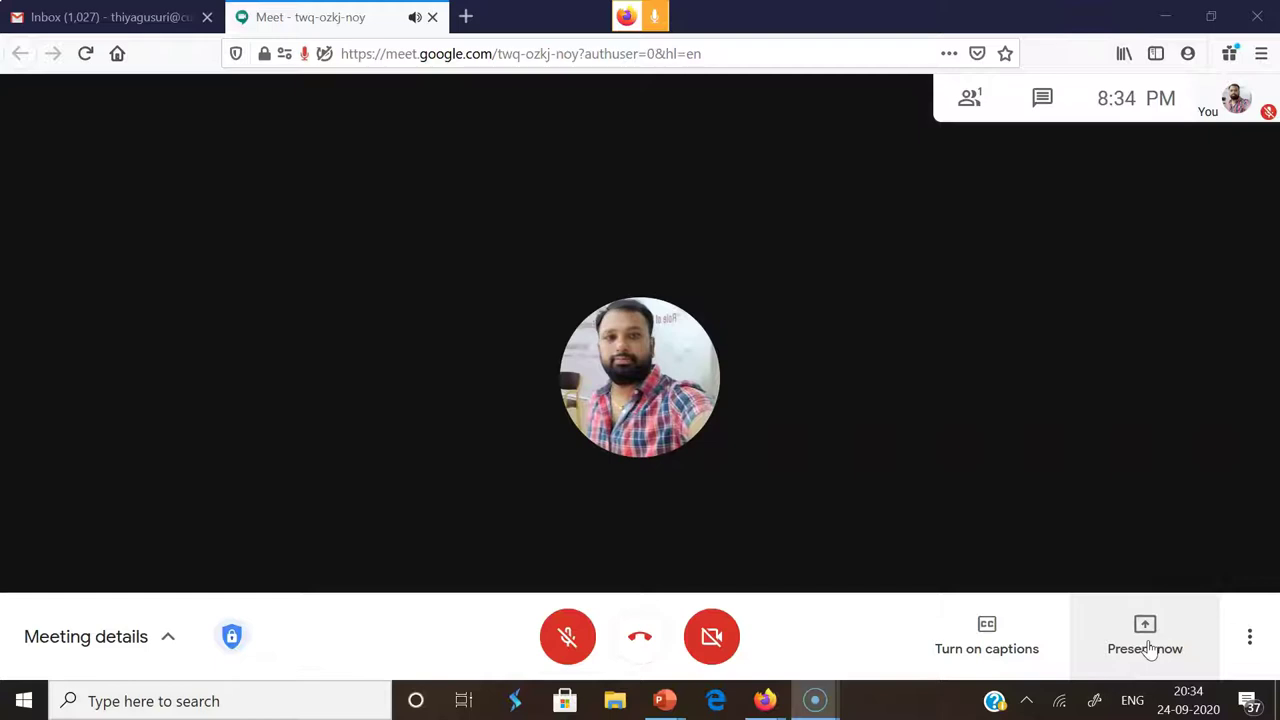
Check the presenting choices, then choose Whiteboard from the More options menu.
left_click(1148, 650)
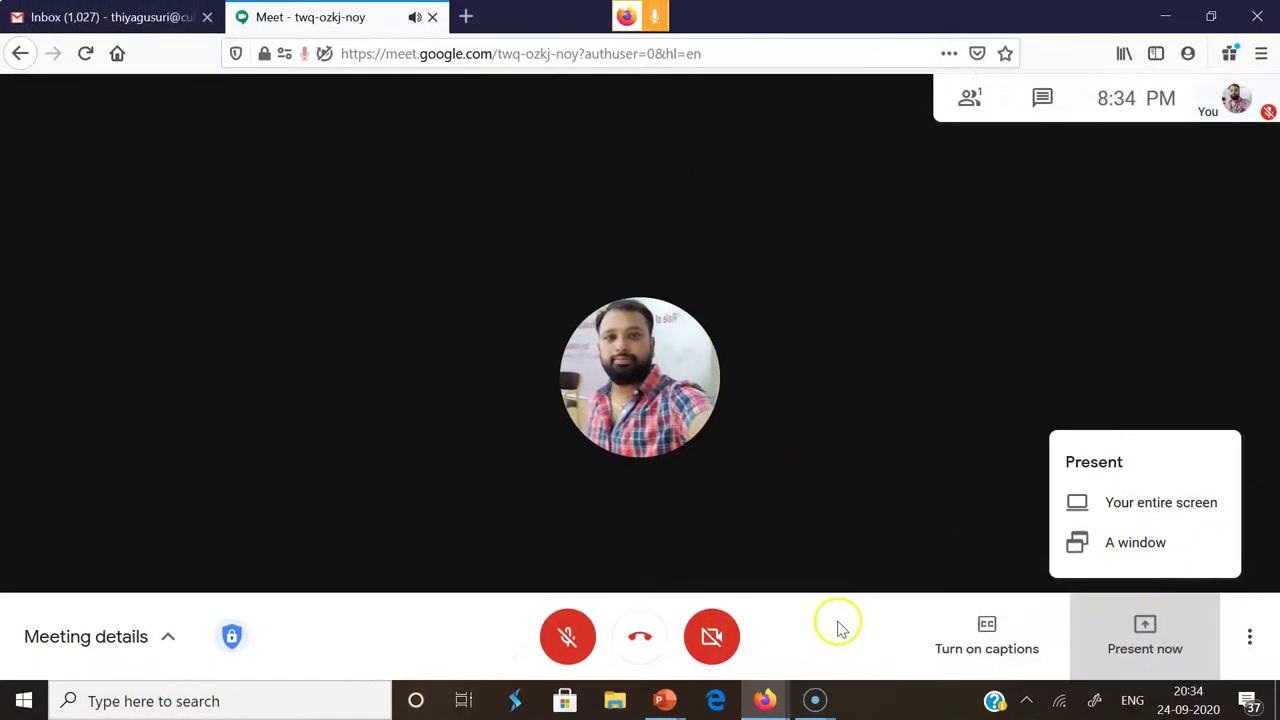
left_click(837, 623)
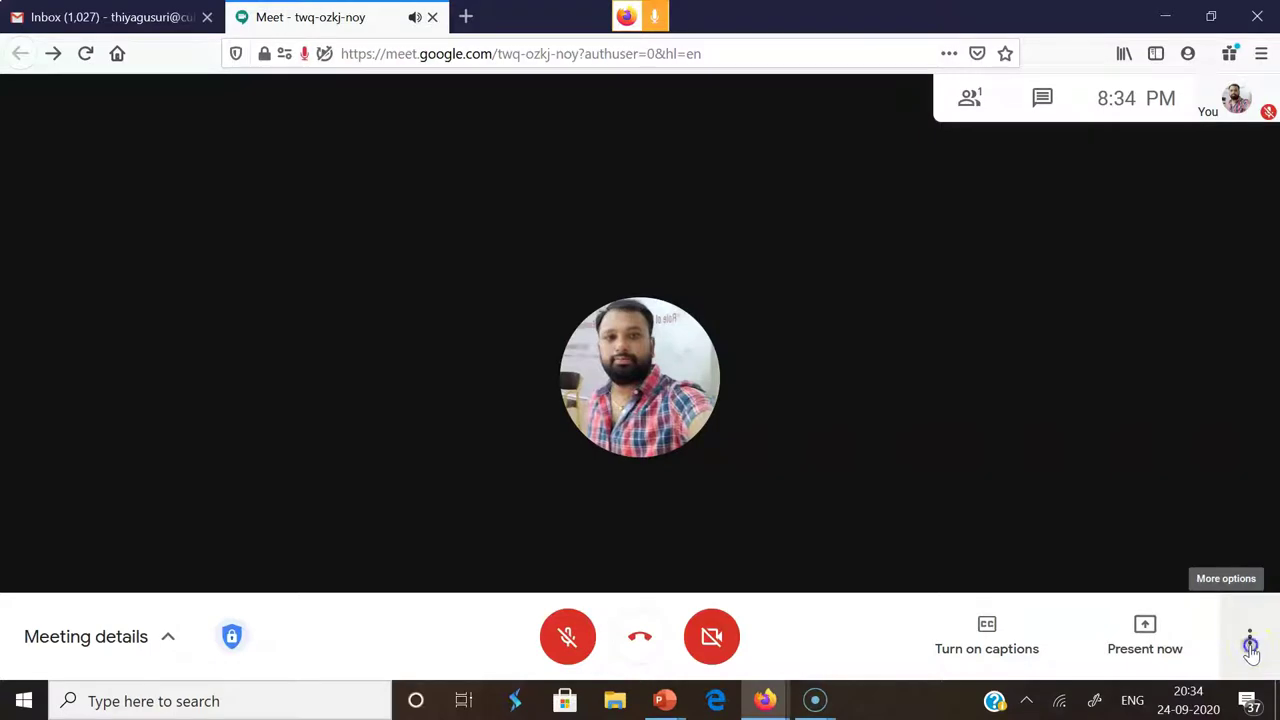
left_click(1250, 645)
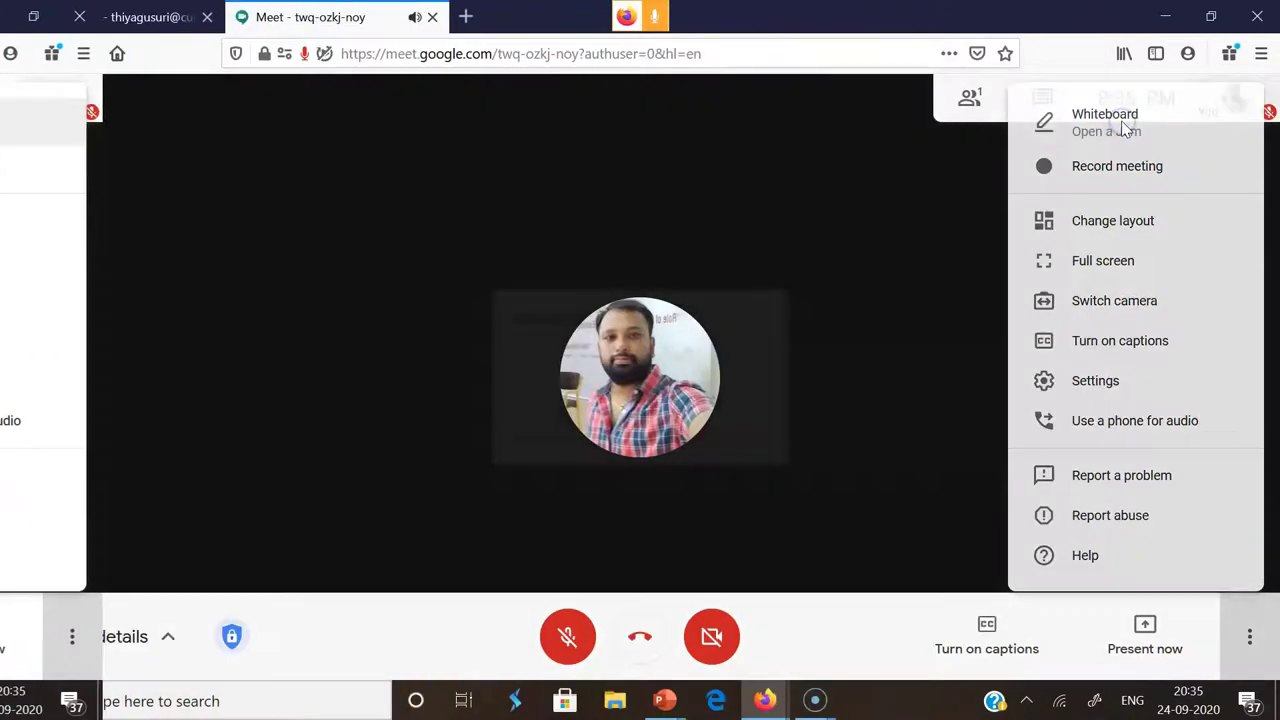
left_click(1122, 130)
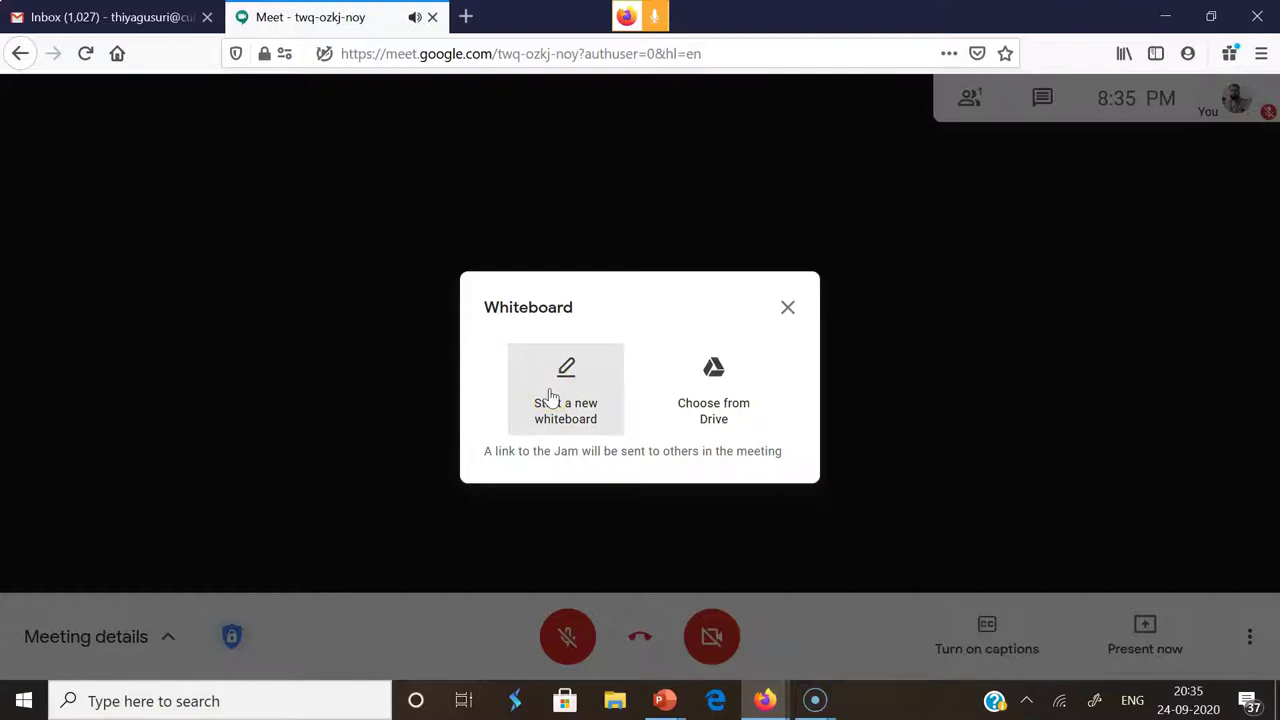
left_click(713, 382)
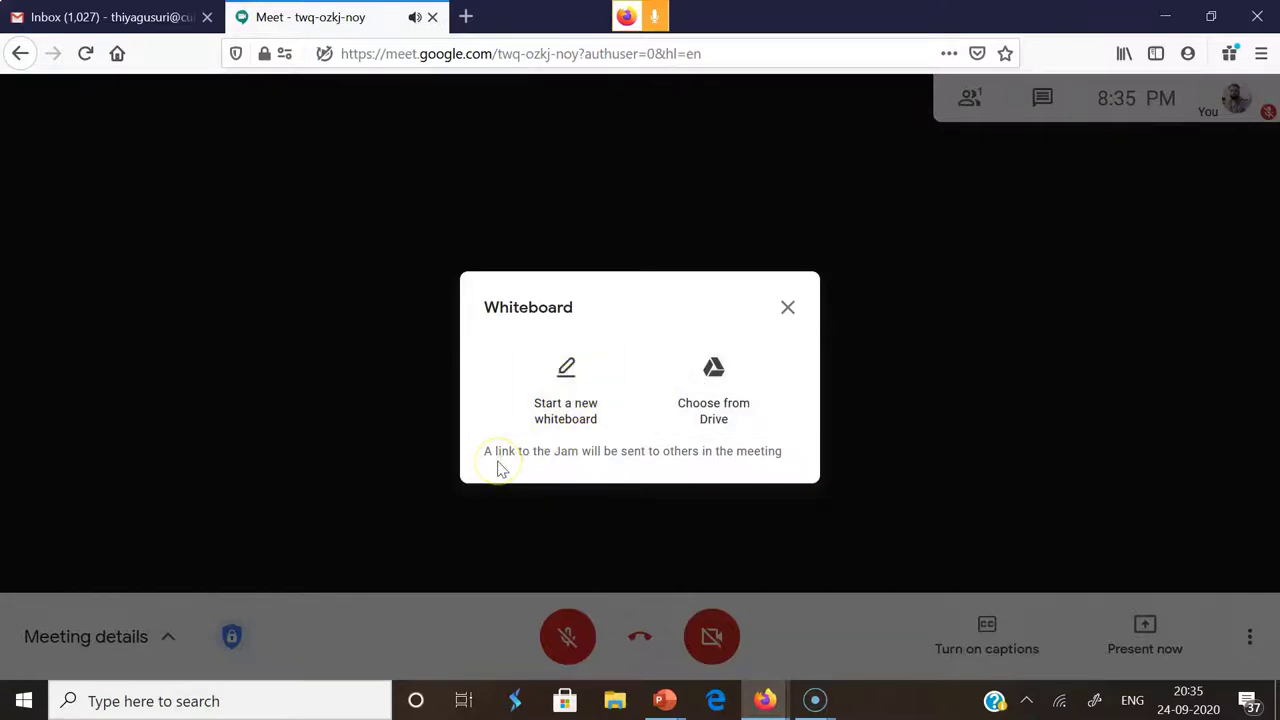
left_click(755, 480)
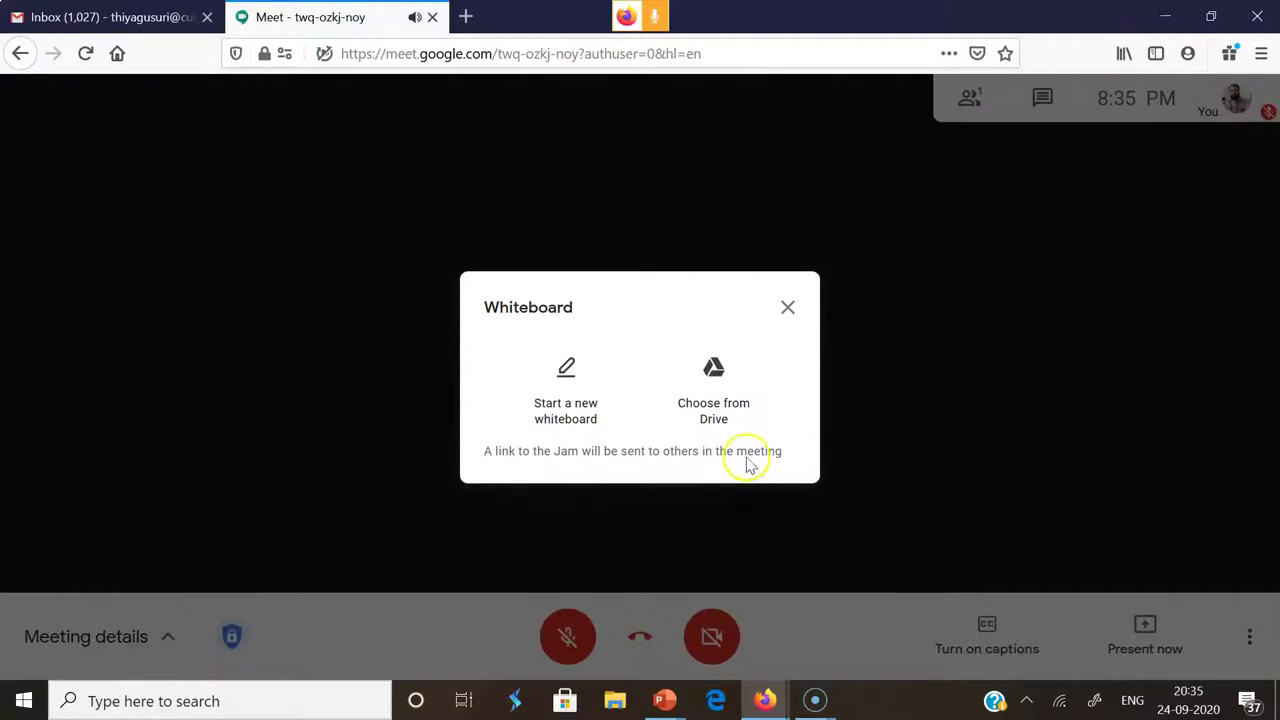
Start a new blank Jamboard whiteboard and select the Shape tool.
left_click(558, 393)
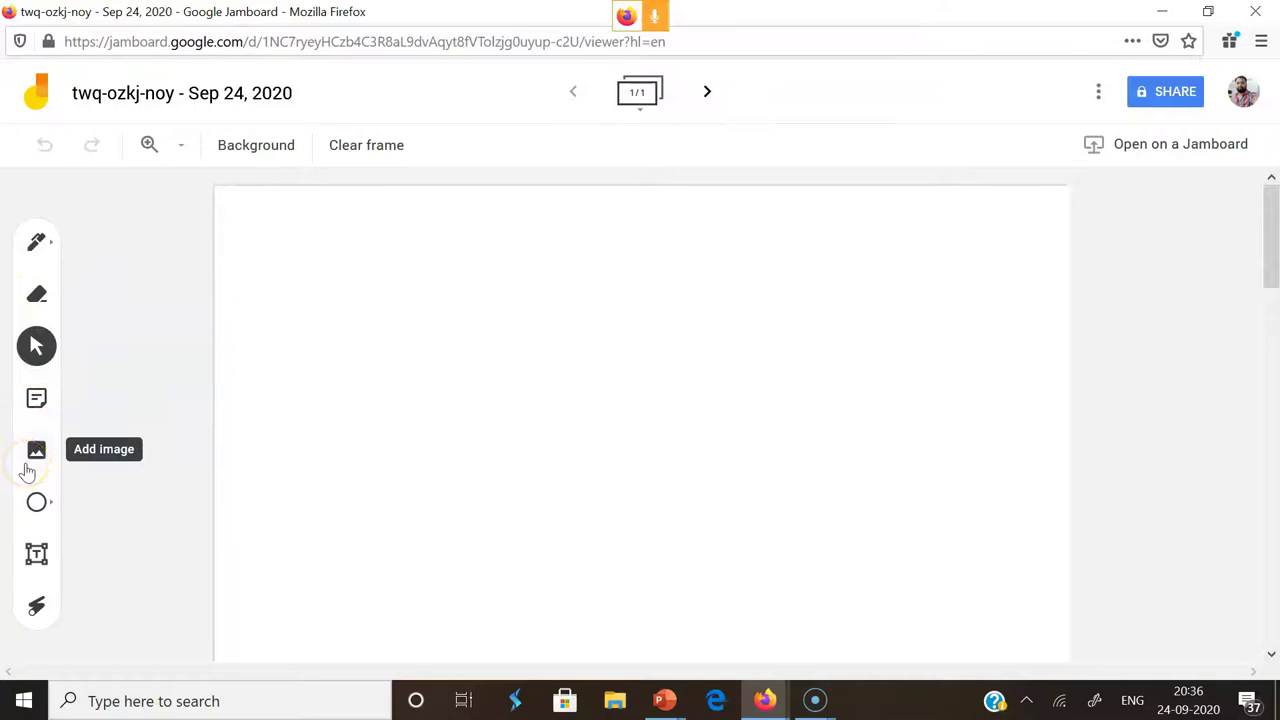
left_click(53, 512)
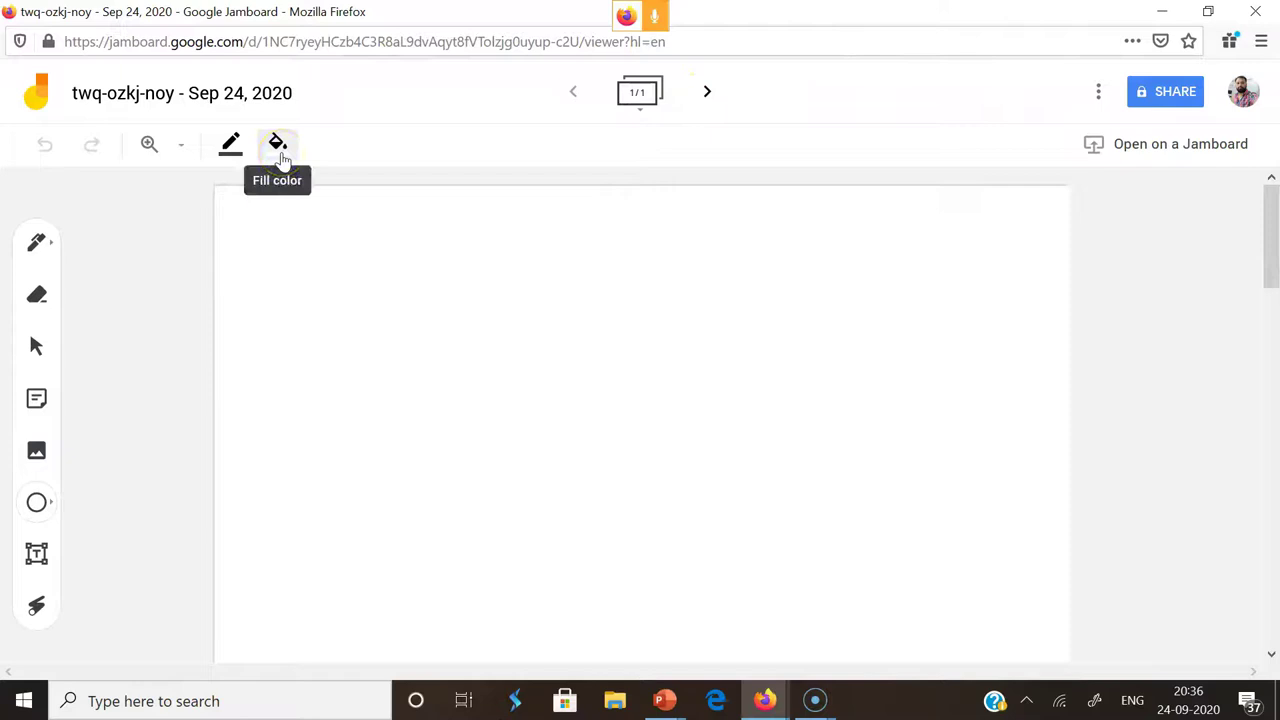
left_click(225, 163)
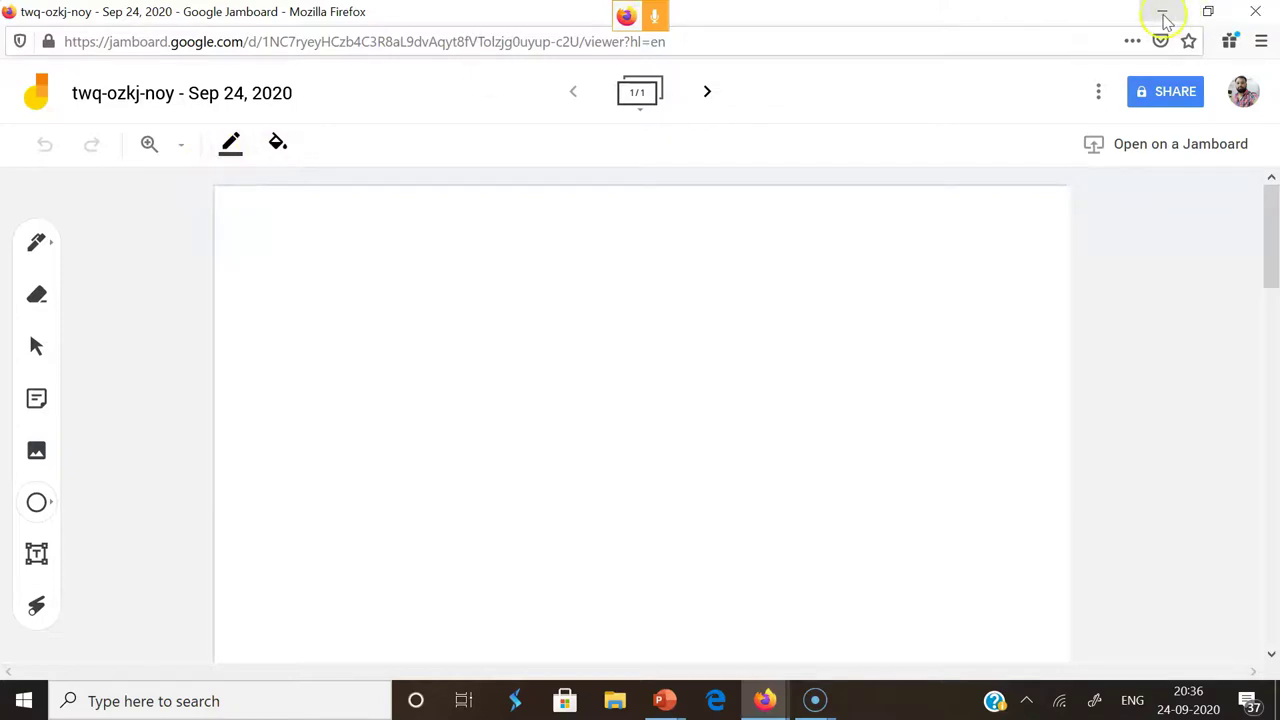
Minimize the Jamboard window and return to the Meet call.
left_click(1163, 15)
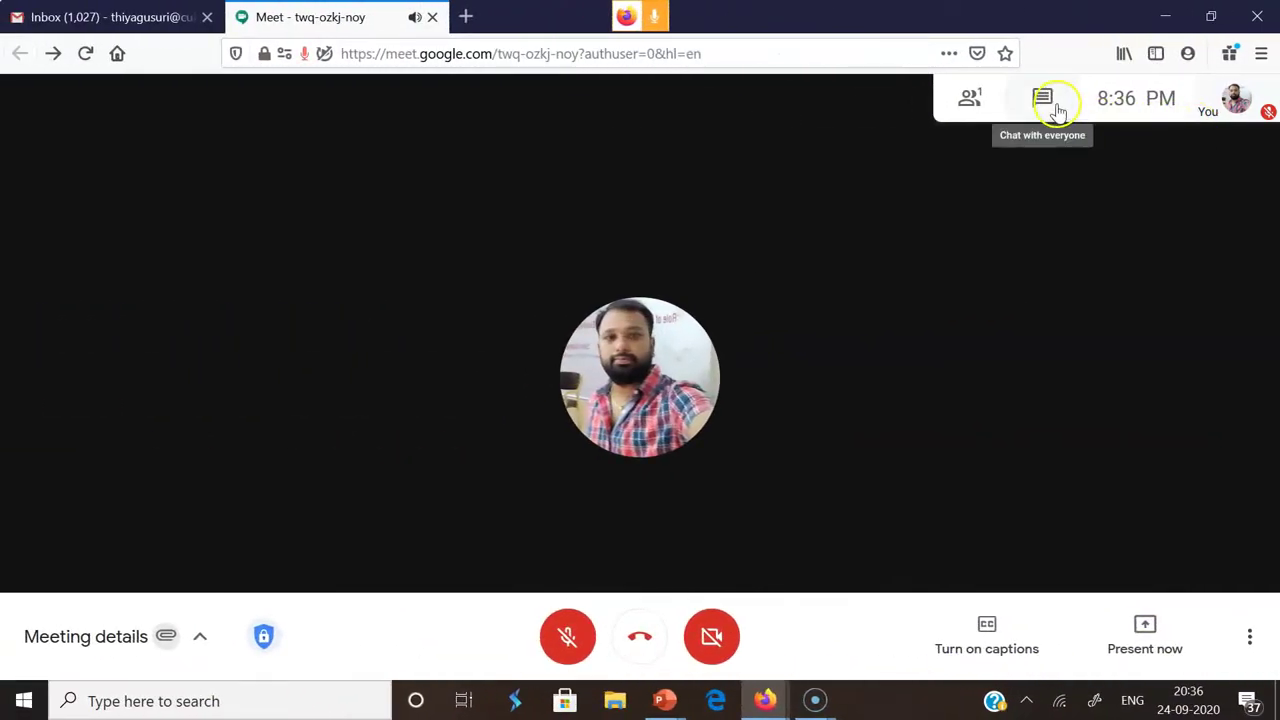
left_click(1249, 636)
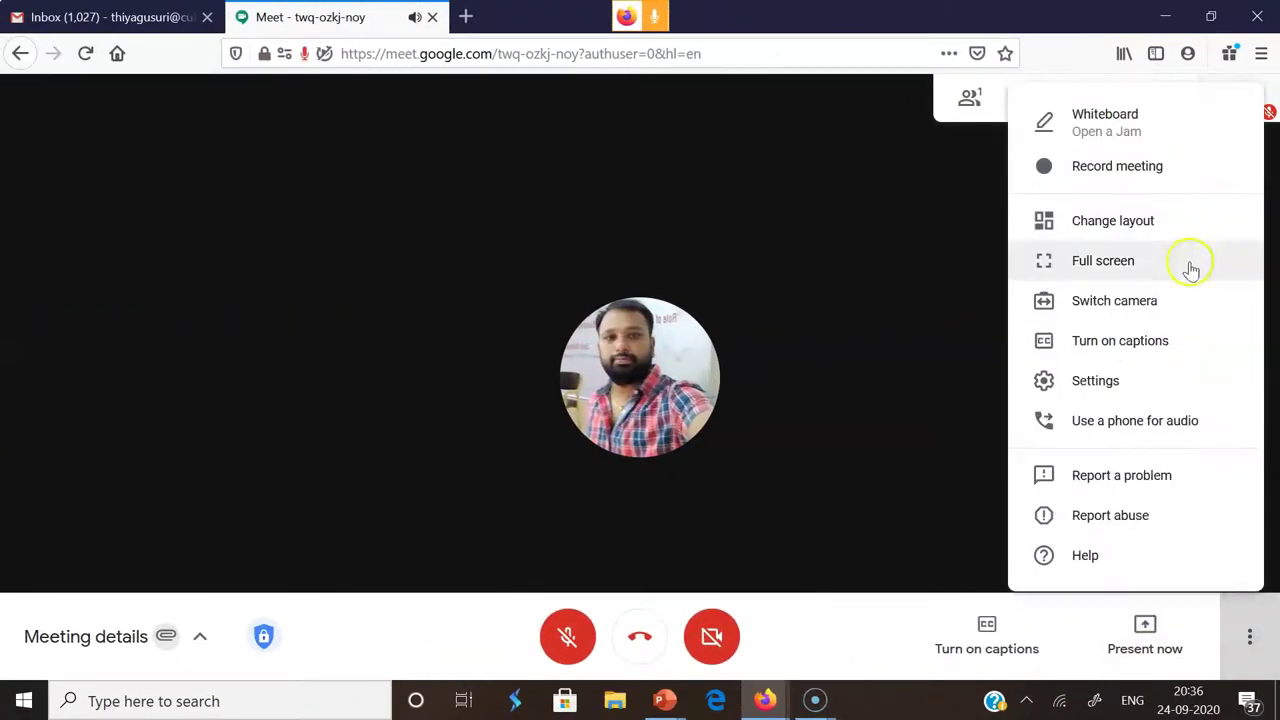
left_click(868, 172)
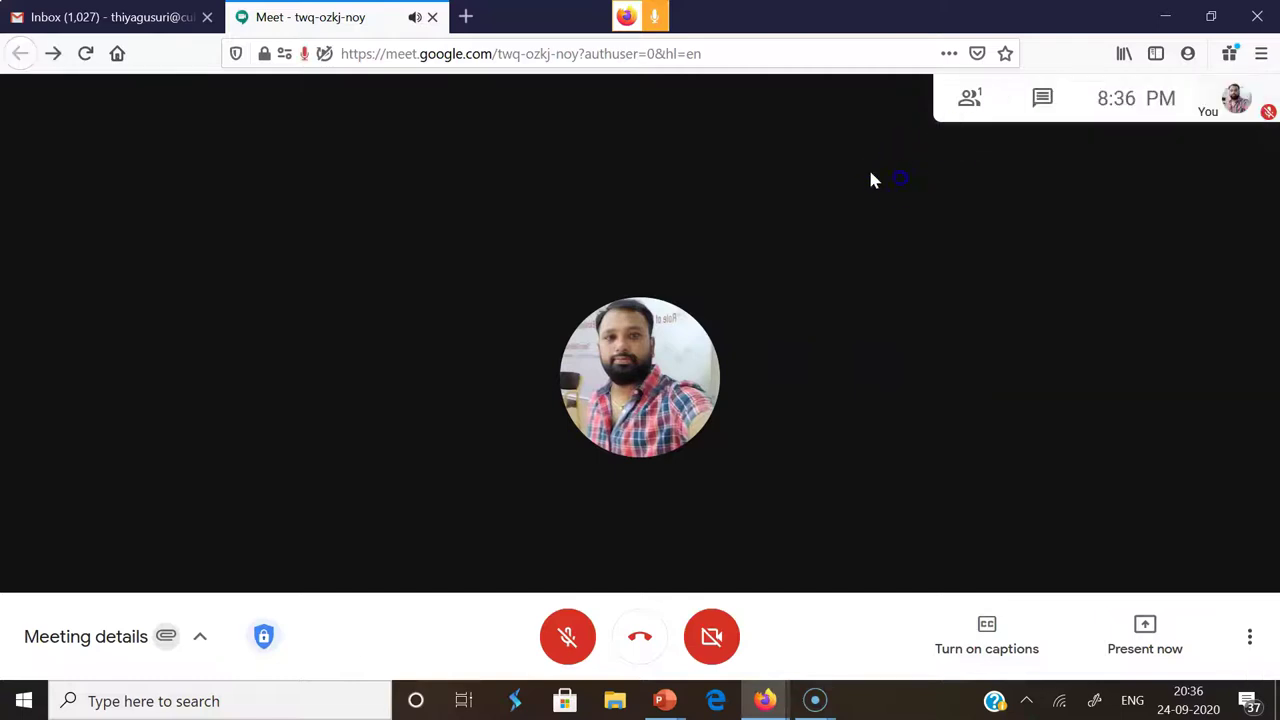
Select the shared Jamboard link in the meeting chat, then close the chat.
left_click(1040, 107)
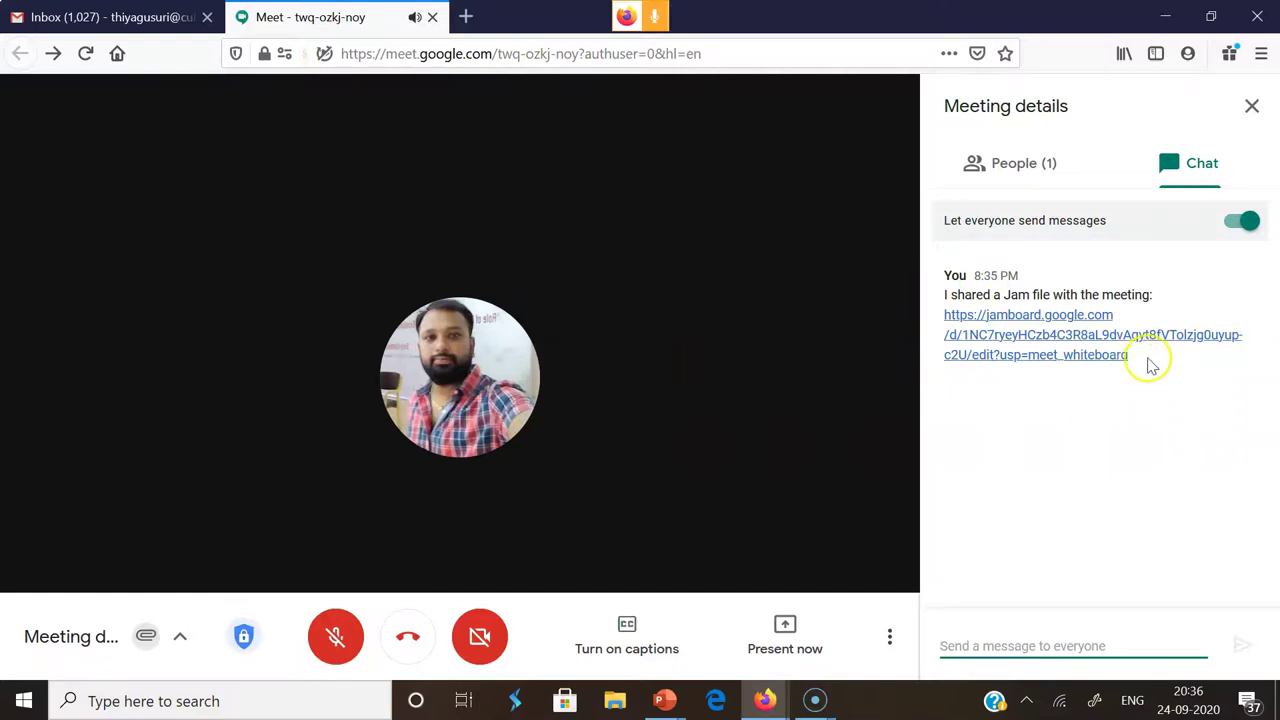
left_click_drag(1148, 358, 942, 314)
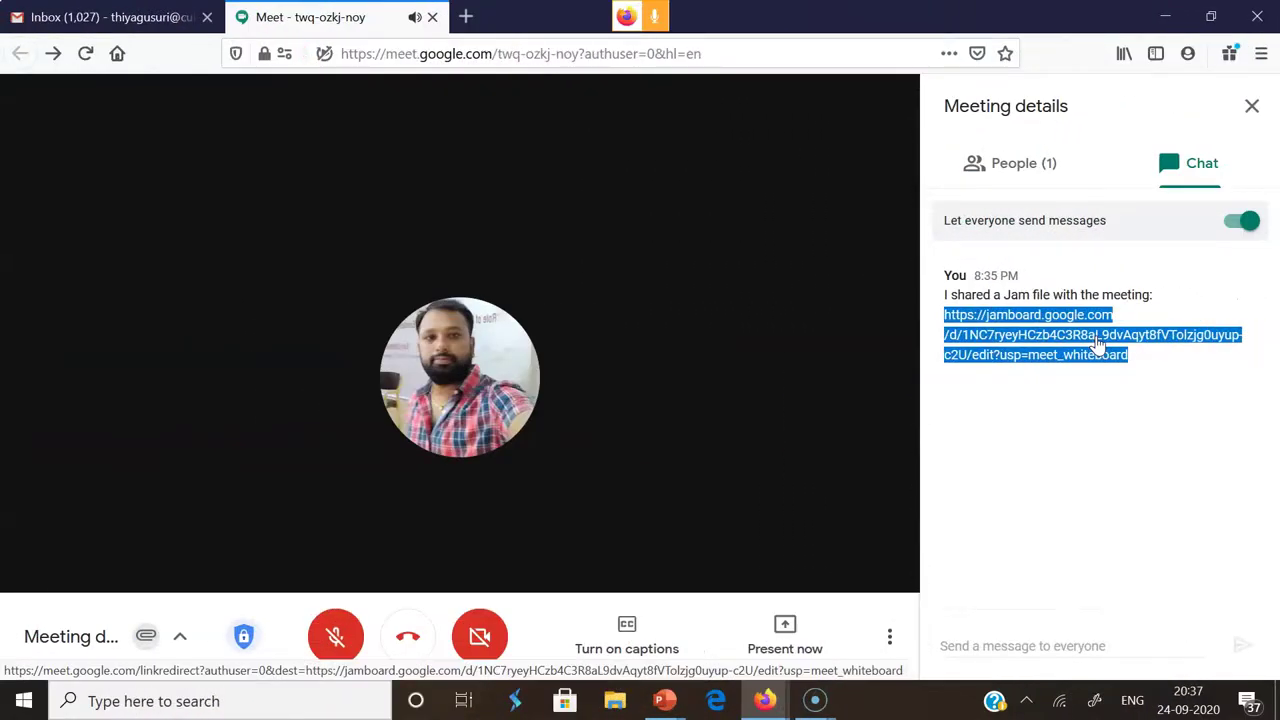
left_click(1254, 104)
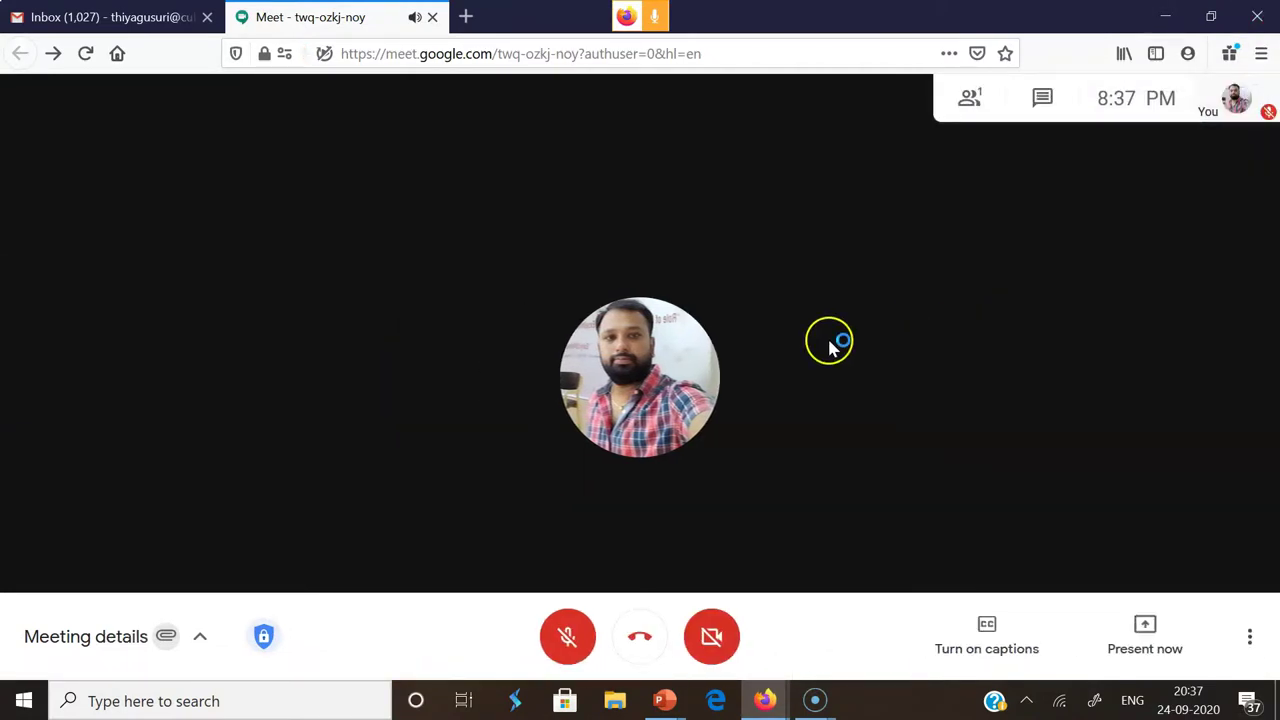